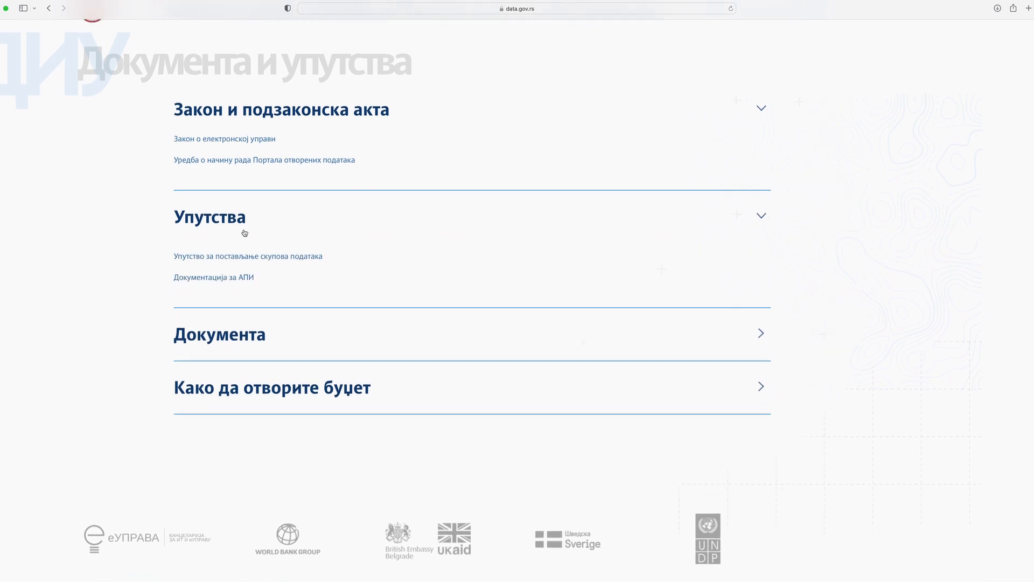
- Expand the Документа and Како да отворите буџет sections and look over the listed documents
{"action": "left_click", "coordinate": [249, 260]}
{"action": "scroll", "coordinate": [280, 242], "scroll_direction": "down", "scroll_amount": 4}
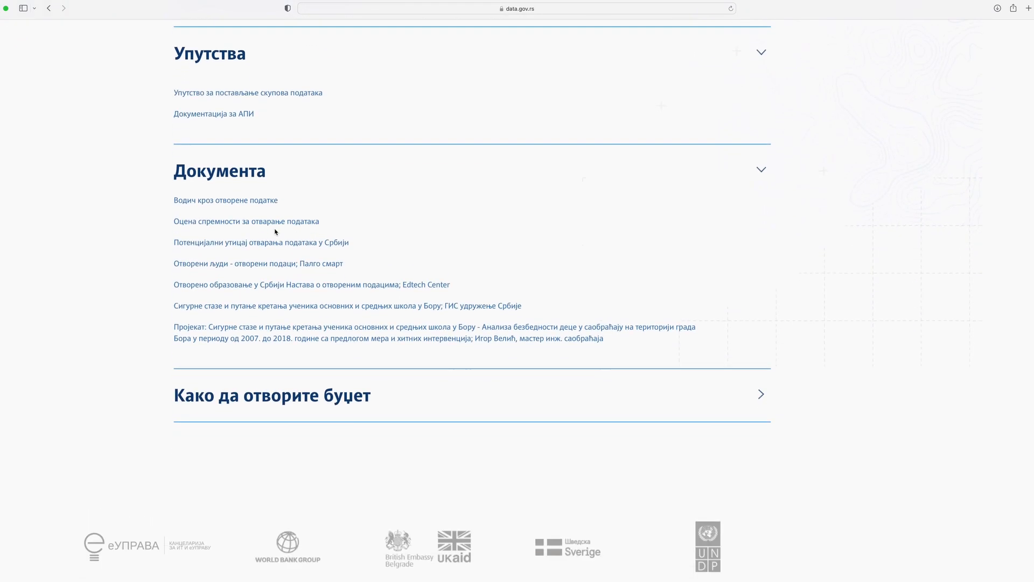
{"action": "left_click", "coordinate": [307, 360]}
{"action": "scroll", "coordinate": [322, 302], "scroll_direction": "down", "scroll_amount": 3}
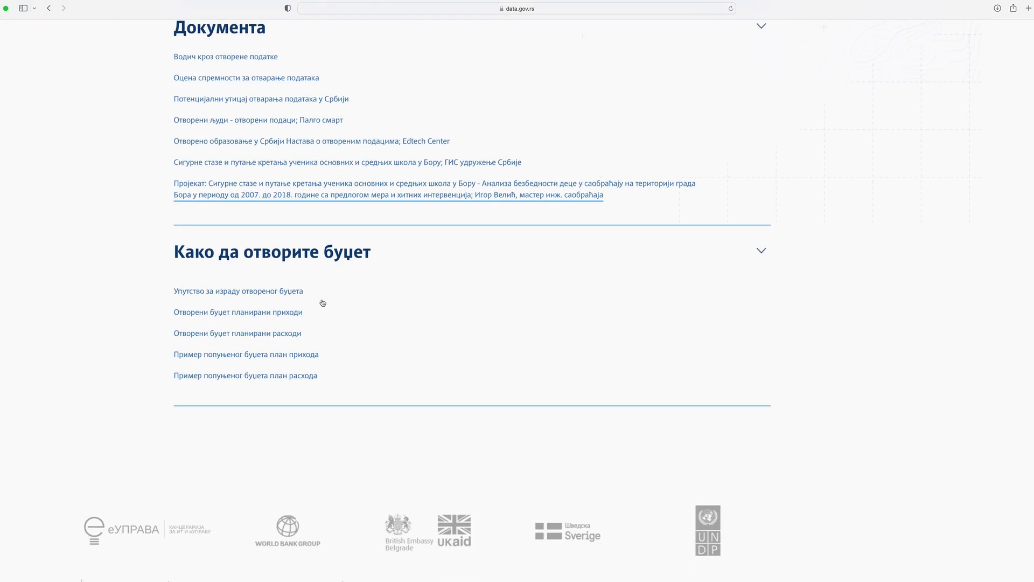
{"action": "scroll", "coordinate": [323, 301], "scroll_direction": "up", "scroll_amount": 10}
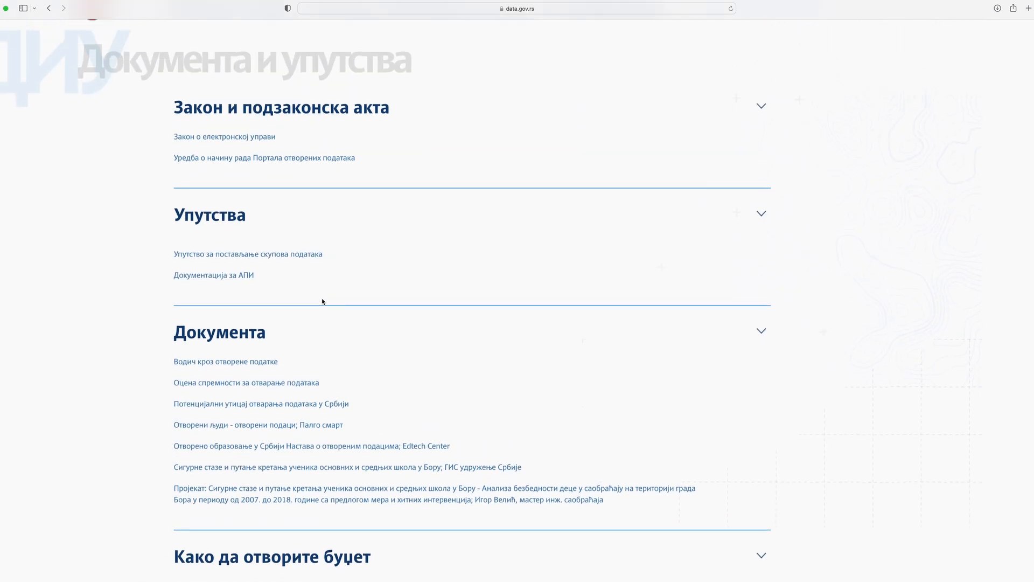
- Open the Управа topic page from the portal's themes (Теме)
{"action": "mouse_move", "coordinate": [561, 79]}
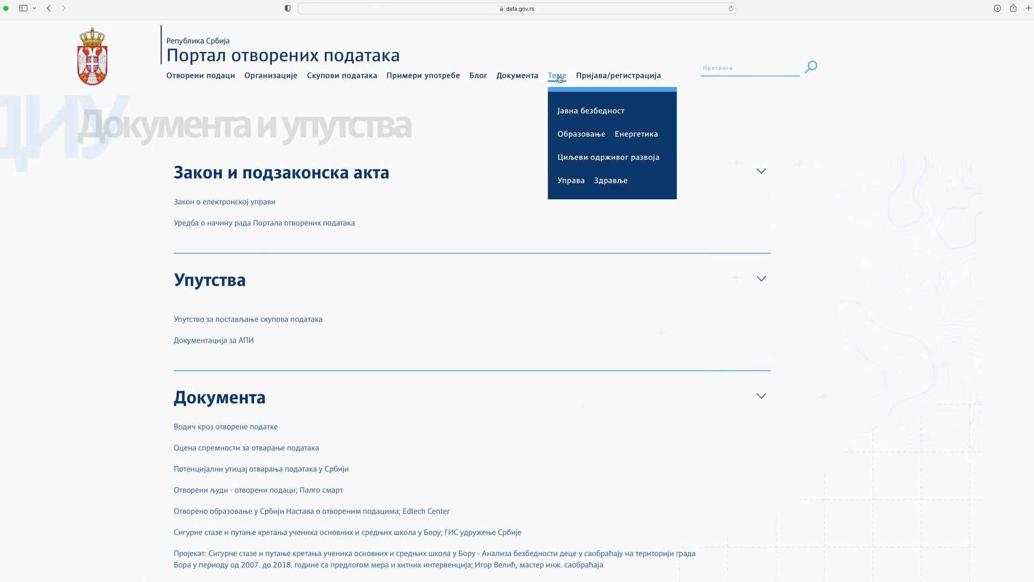
{"action": "left_click", "coordinate": [570, 111]}
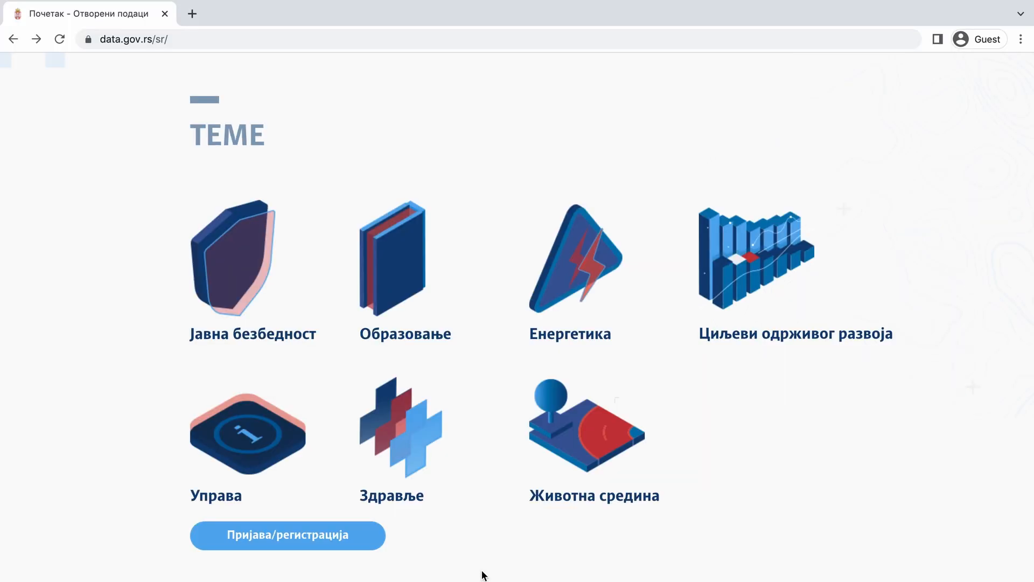
{"action": "left_click", "coordinate": [230, 436]}
- Open the featured dataset Извештаји из Јединственог информационог система локалних пореских администрација and go to its resources
{"action": "scroll", "coordinate": [232, 441], "scroll_direction": "down", "scroll_amount": 5}
{"action": "scroll", "coordinate": [231, 440], "scroll_direction": "down", "scroll_amount": 3}
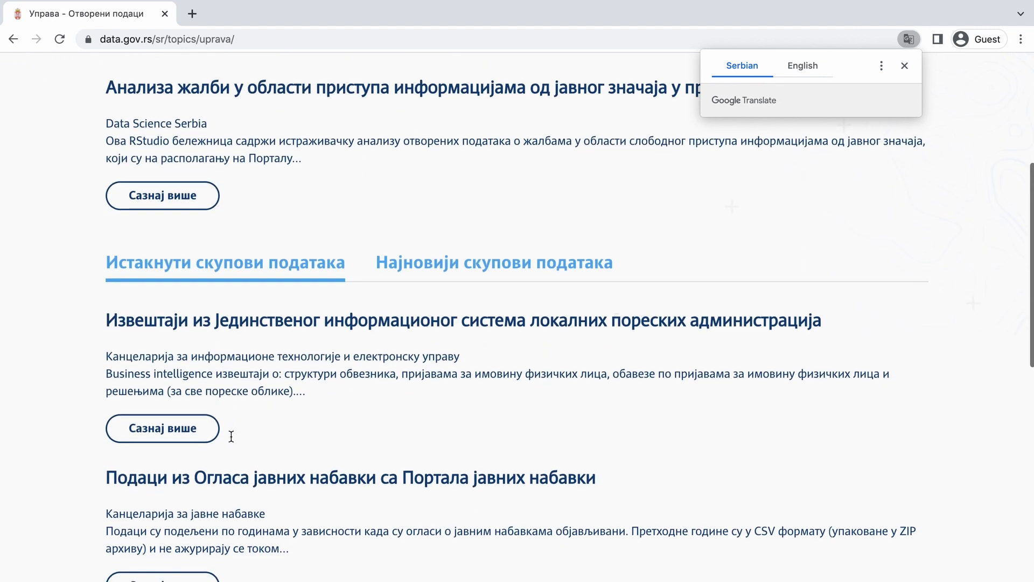
{"action": "left_click", "coordinate": [226, 431]}
{"action": "scroll", "coordinate": [177, 428], "scroll_direction": "down", "scroll_amount": 6}
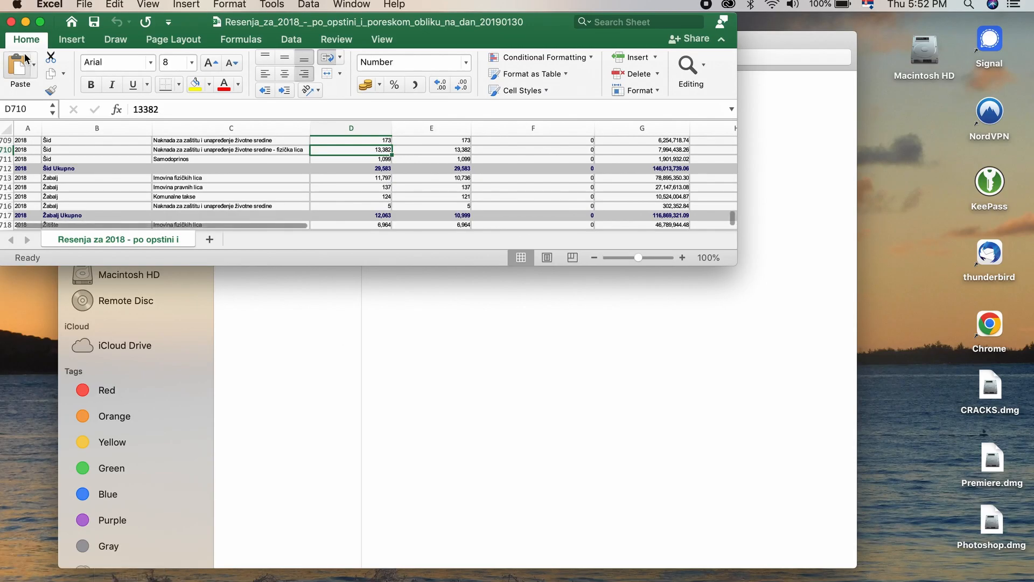
- Enlarge the Resenja_za_2018 workbook window in Excel and review its rows from the grand total up to the header
{"action": "left_click", "coordinate": [40, 24]}
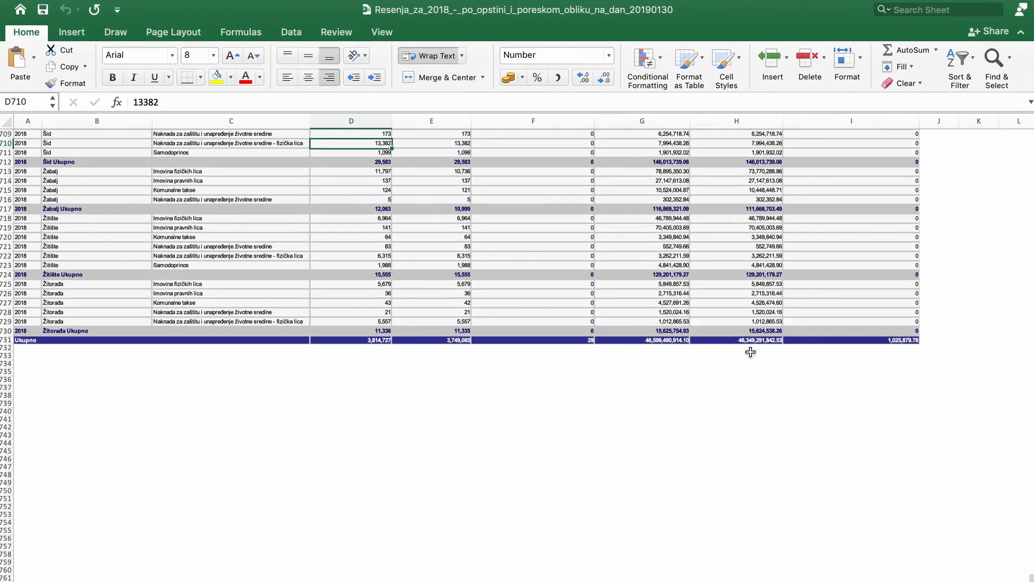
{"action": "scroll", "coordinate": [751, 350], "scroll_direction": "up", "scroll_amount": 20}
{"action": "scroll", "coordinate": [750, 352], "scroll_direction": "up", "scroll_amount": 20}
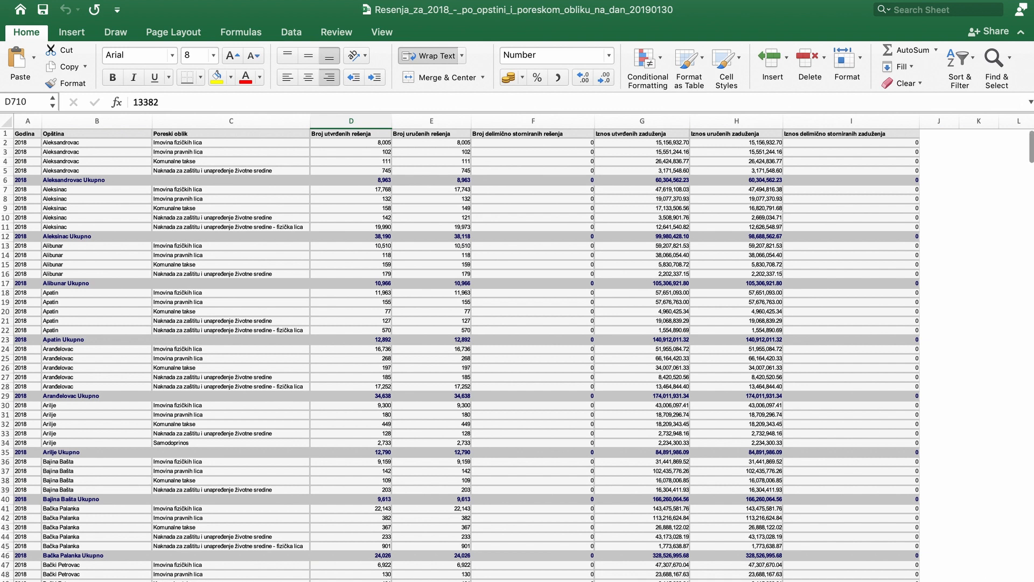
- Switch to the browser, search the portal for "поступ" and open the dataset Поступање Повереника по представкама
{"action": "left_click", "coordinate": [981, 580]}
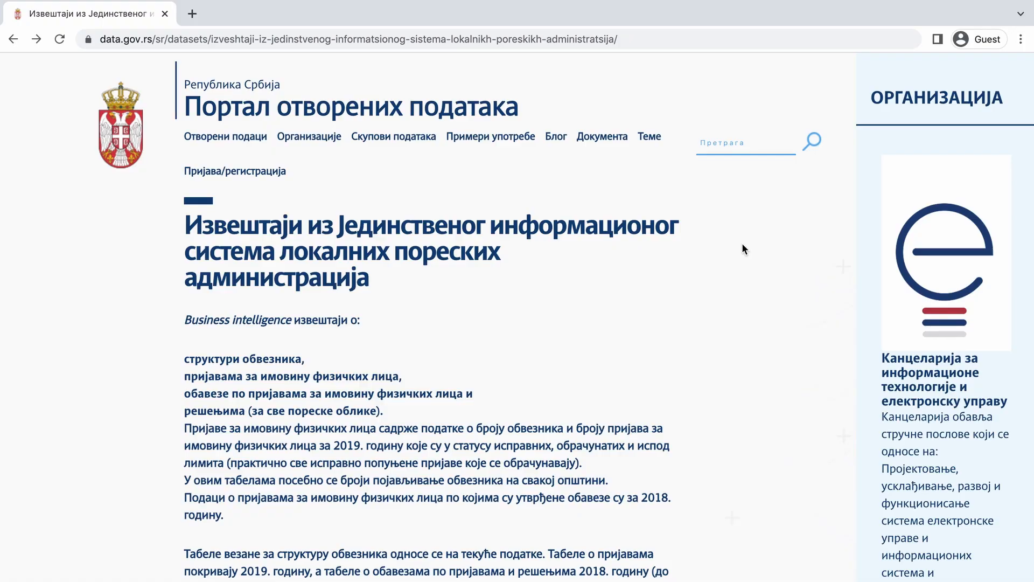
{"action": "type", "text": "поступ"}
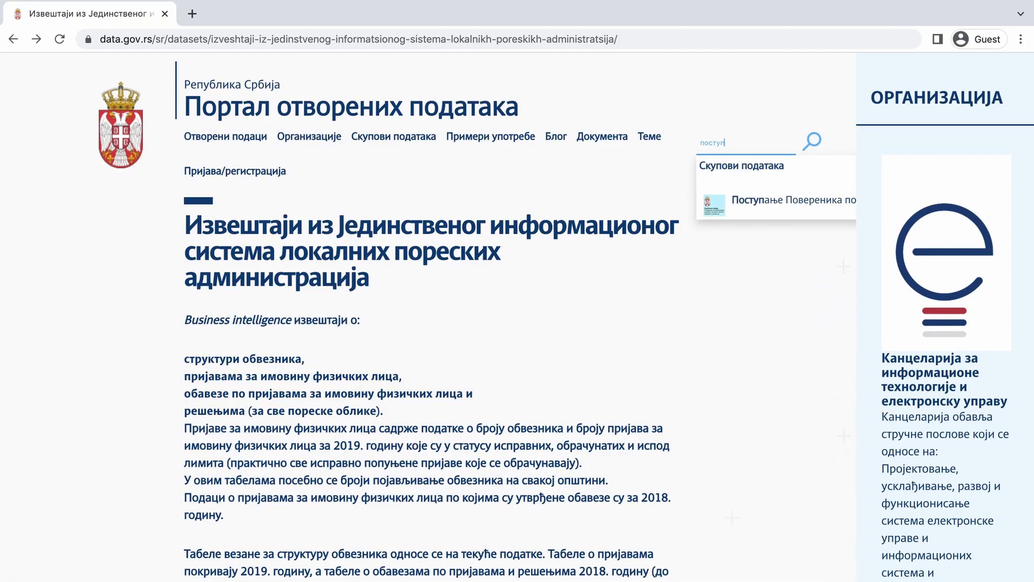
{"action": "left_click", "coordinate": [749, 213]}
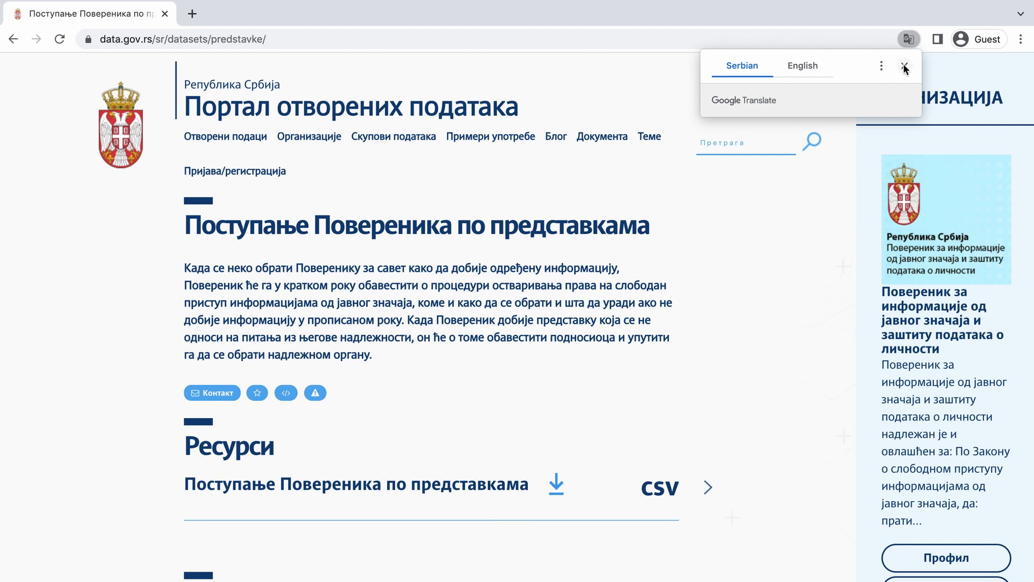
- Dismiss the page translation offer and expand the details of the dataset's CSV resource
{"action": "left_click", "coordinate": [905, 67]}
{"action": "scroll", "coordinate": [836, 296], "scroll_direction": "down", "scroll_amount": 2}
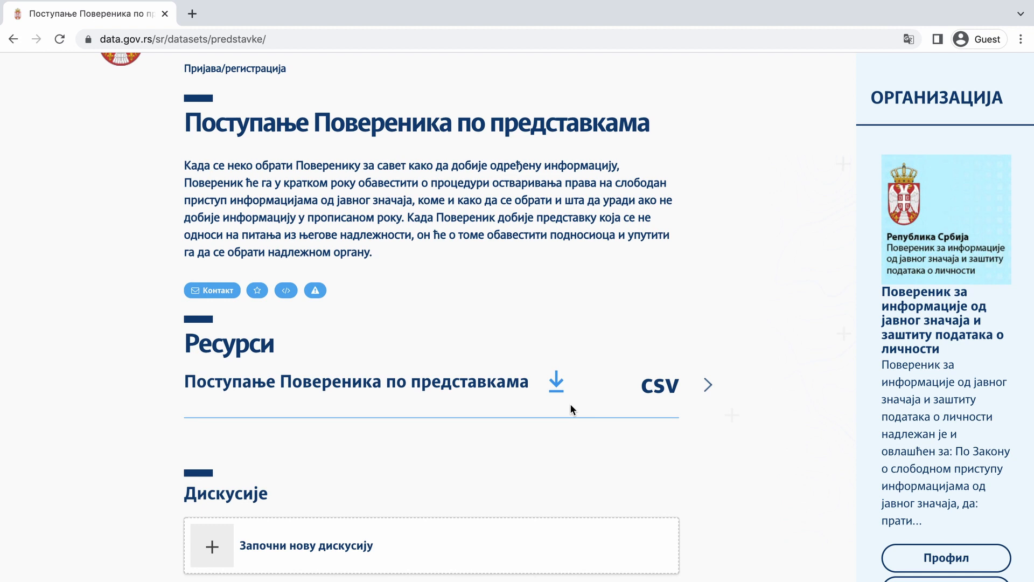
{"action": "left_click", "coordinate": [707, 386]}
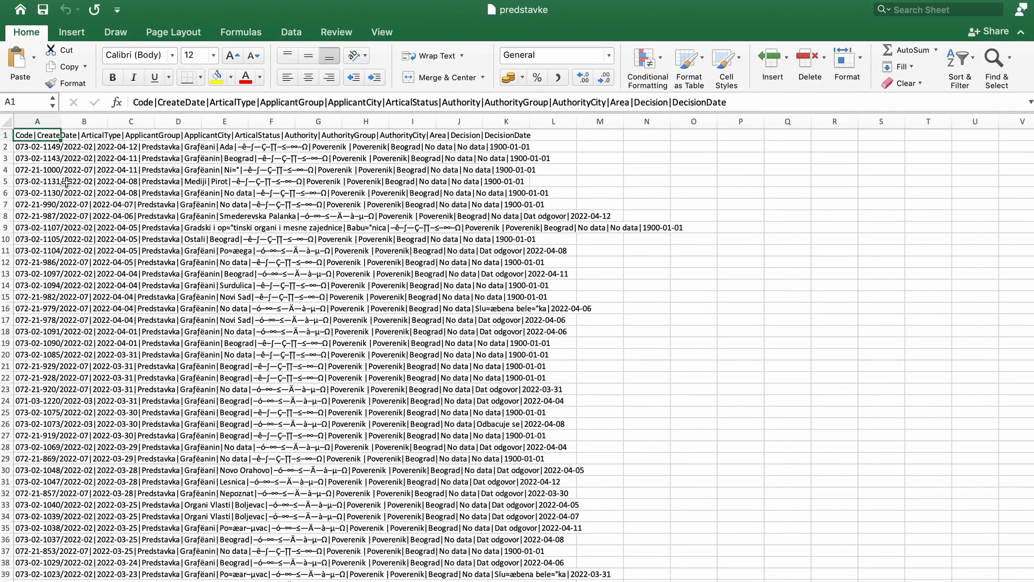
- Switch to the predstavke file in Excel and examine how its pipe-separated records fill the cells of column A
{"action": "key", "text": "Right"}
{"action": "key", "text": "Left"}
{"action": "key", "text": "Down"}
{"action": "key", "text": "Down"}
{"action": "key", "text": "Down"}
{"action": "key", "text": "Down"}
{"action": "key", "text": "Down"}
{"action": "key", "text": "Down"}
{"action": "key", "text": "Down"}
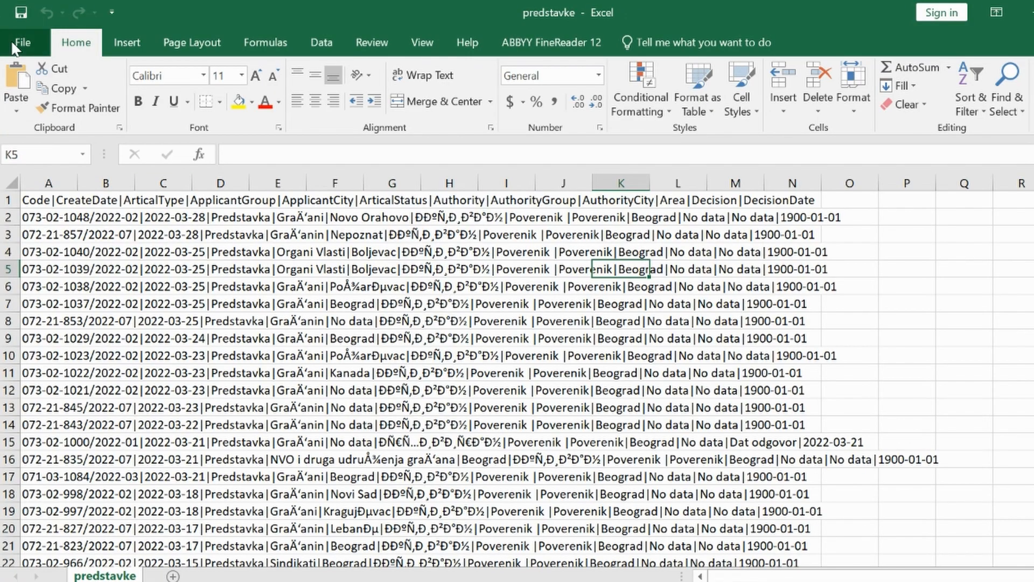
- Create a new blank workbook
{"action": "left_click", "coordinate": [11, 40]}
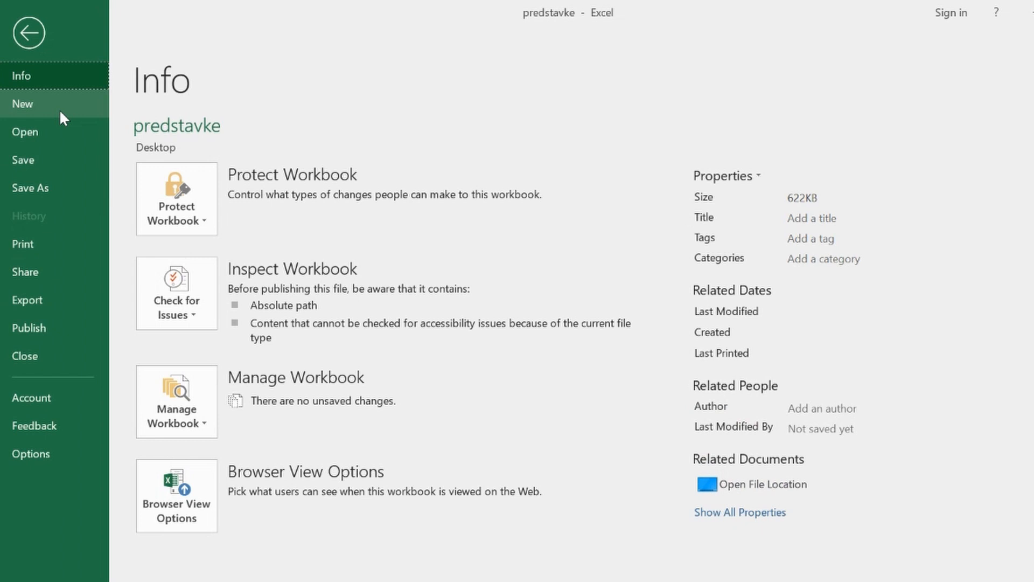
{"action": "left_click", "coordinate": [57, 108]}
{"action": "left_click", "coordinate": [240, 256]}
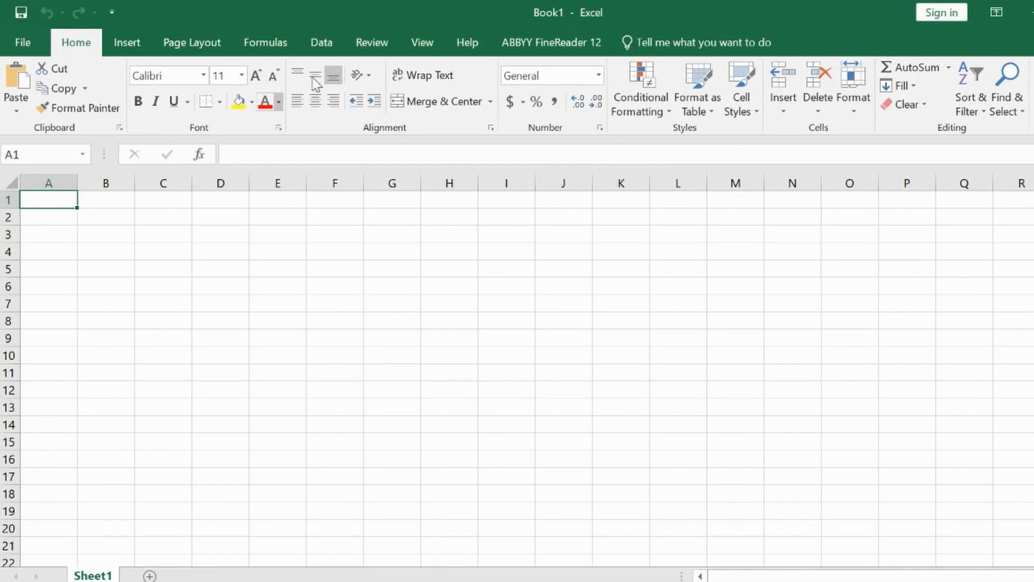
- Import predstavke.csv from the Desktop as text/CSV data and load it into the workbook
{"action": "left_click", "coordinate": [323, 43]}
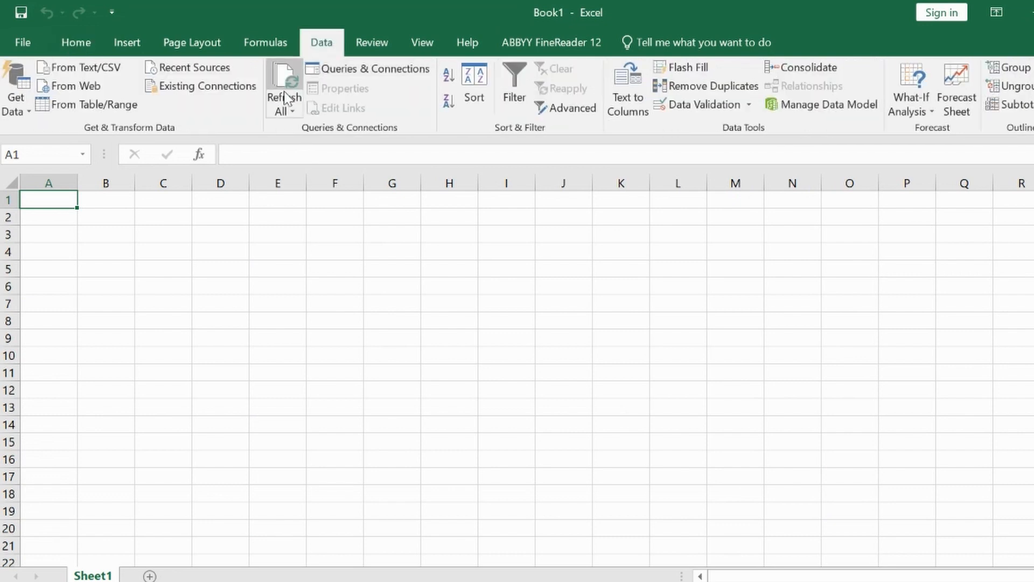
{"action": "left_click", "coordinate": [108, 68]}
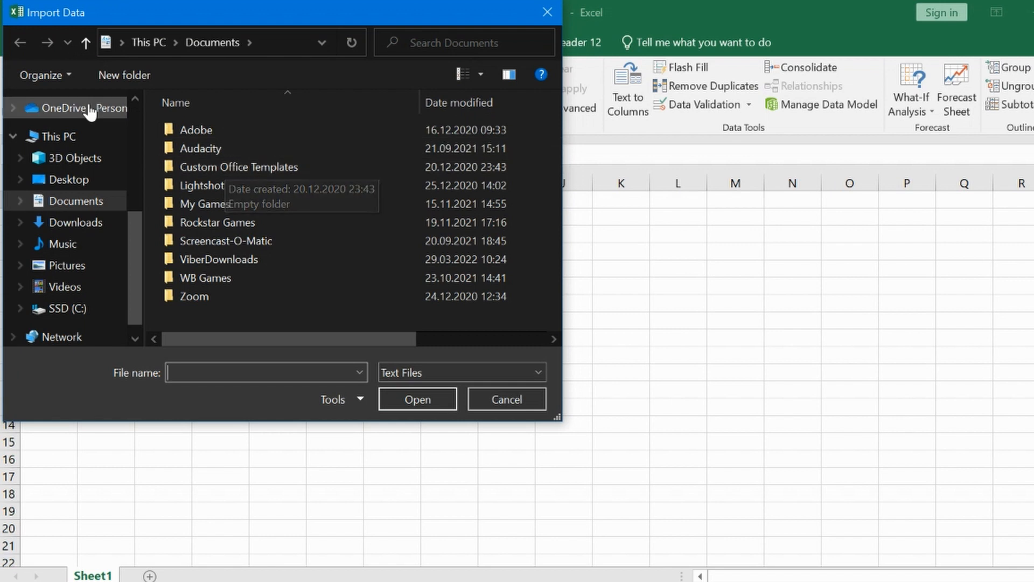
{"action": "left_click", "coordinate": [52, 183]}
{"action": "double_click", "coordinate": [218, 277]}
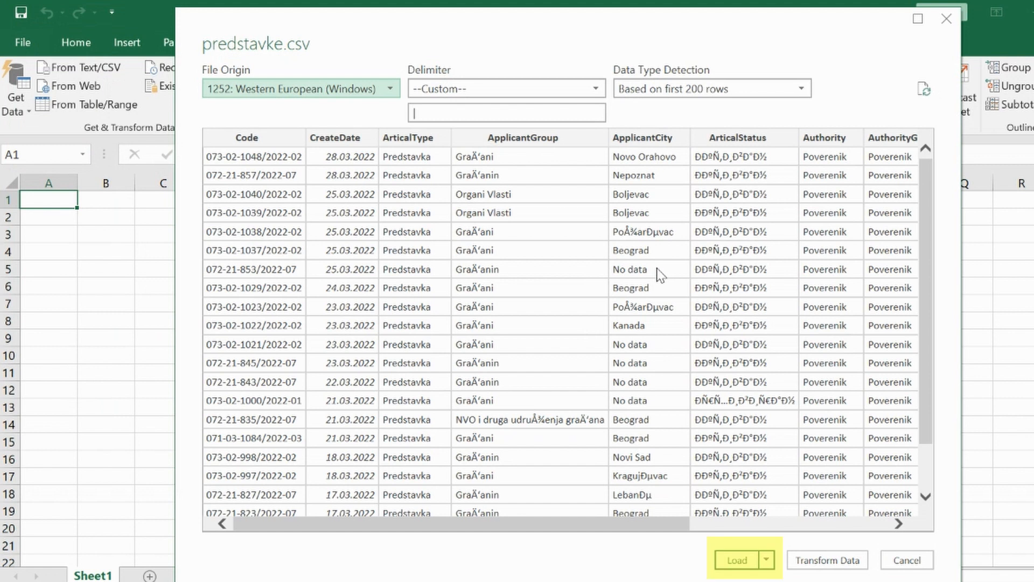
{"action": "scroll", "coordinate": [664, 274], "scroll_direction": "down", "scroll_amount": 3}
{"action": "left_click", "coordinate": [738, 561]}
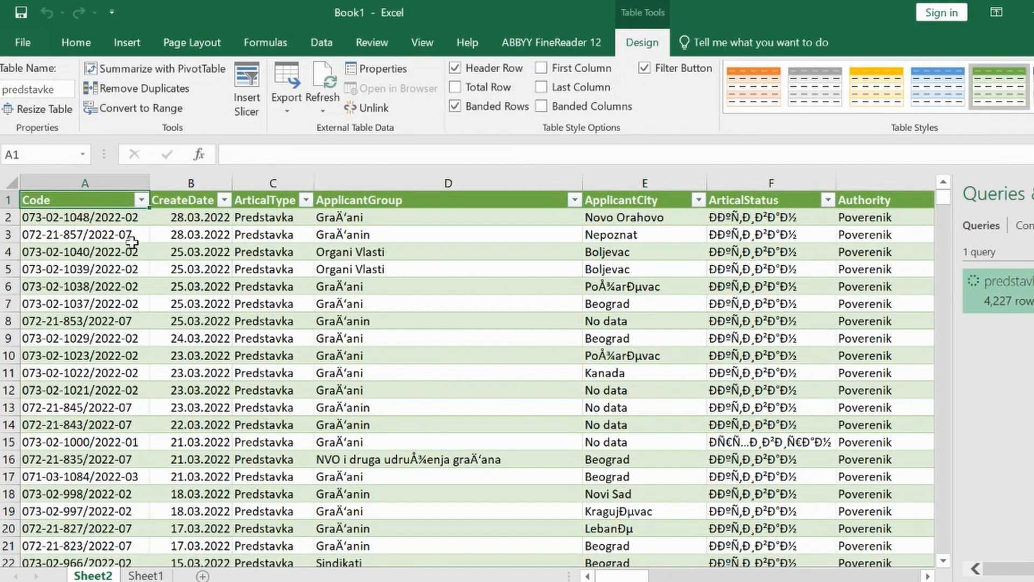
- Check the split columns of the imported table across cells A2:E18
{"action": "left_click_drag", "start_coordinate": [129, 215], "coordinate": [632, 492]}
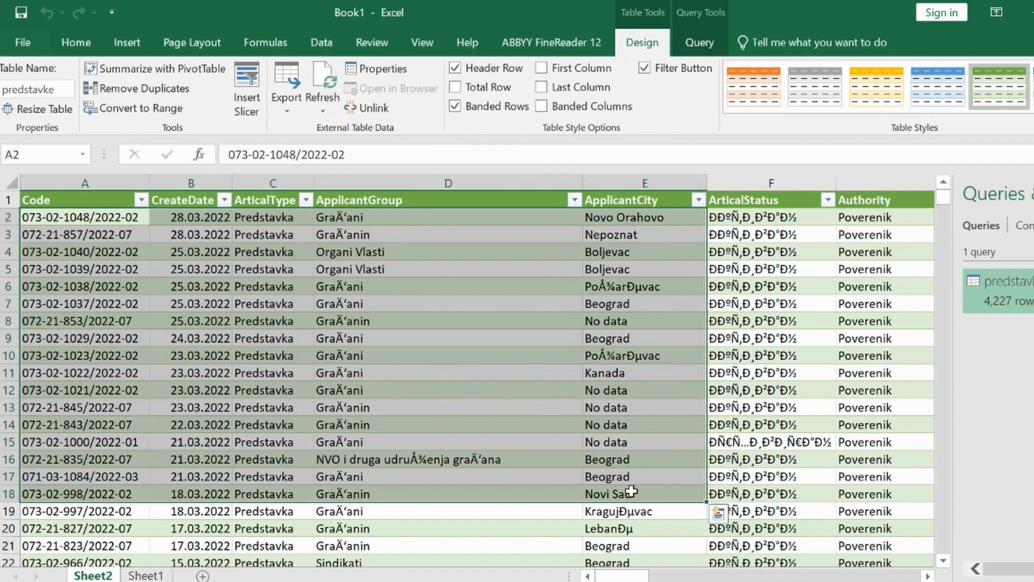
{"action": "left_click", "coordinate": [607, 459]}
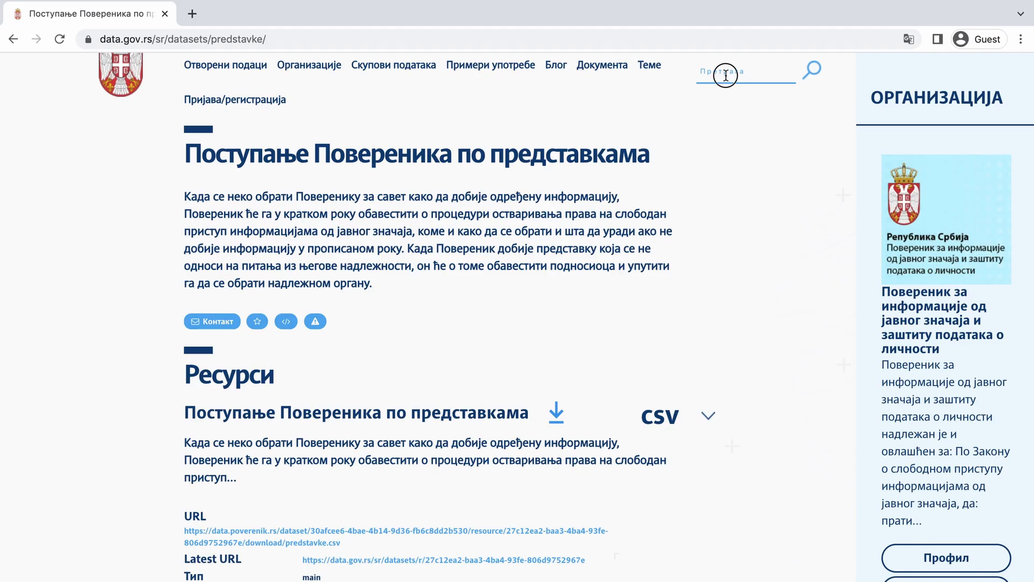
- Switch to the browser, search the portal for "спољ" and open the dataset Спољна трговина
{"action": "type", "text": "пољ"}
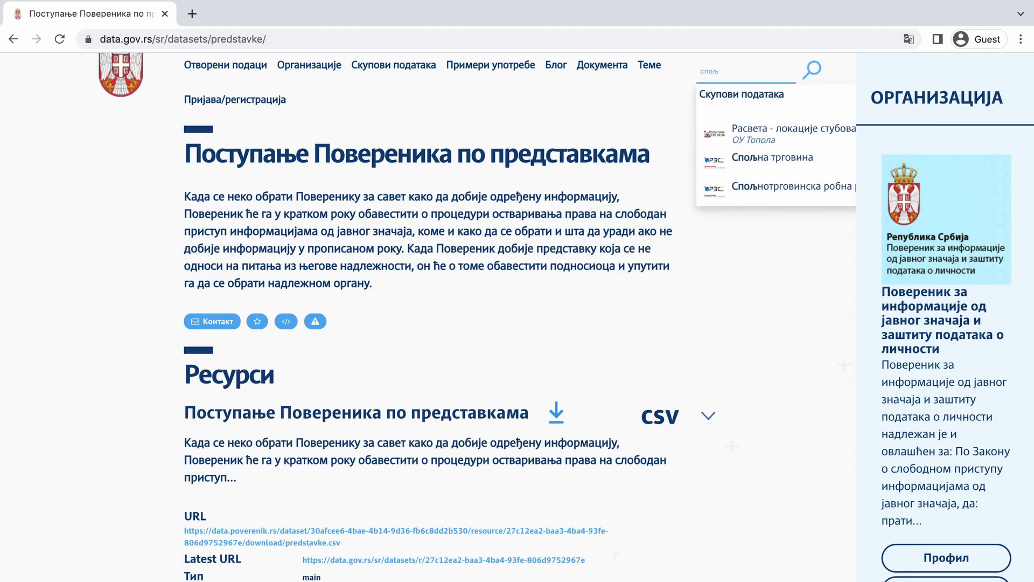
{"action": "left_click", "coordinate": [761, 162]}
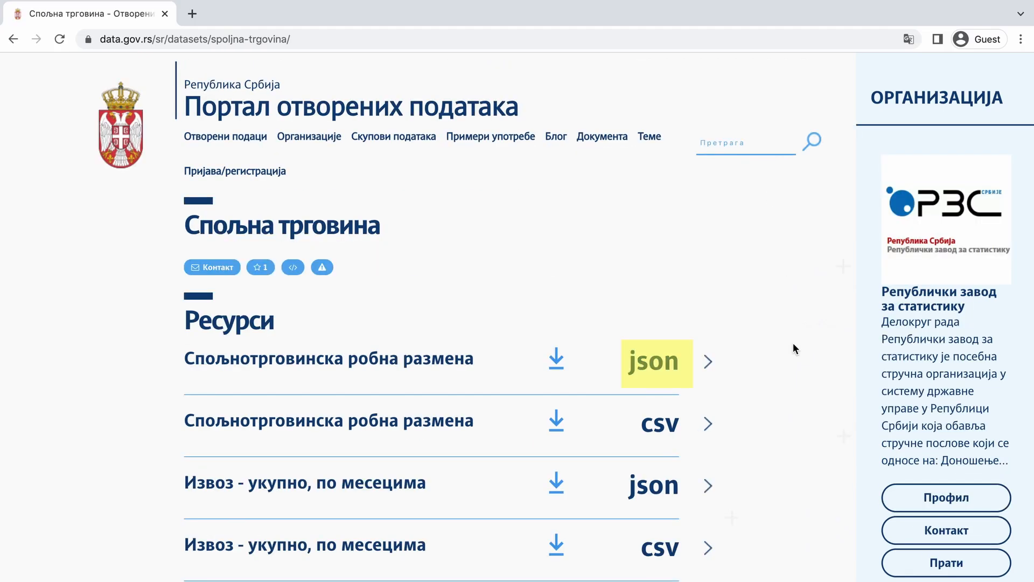
- Open the JSON resource of Спољнотрговинска робна размена and look through its records
{"action": "scroll", "coordinate": [793, 343], "scroll_direction": "down", "scroll_amount": 2}
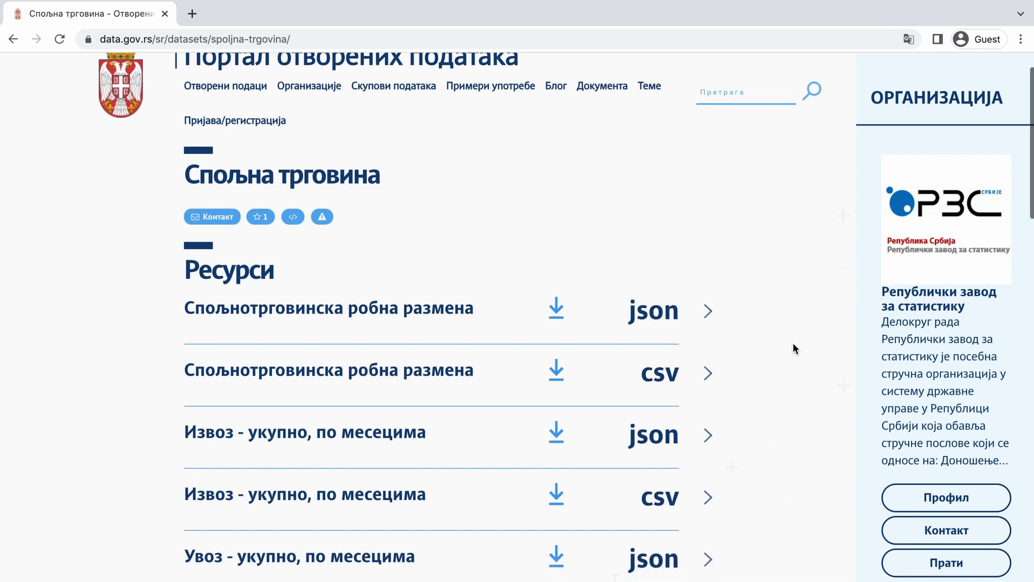
{"action": "left_click", "coordinate": [556, 259]}
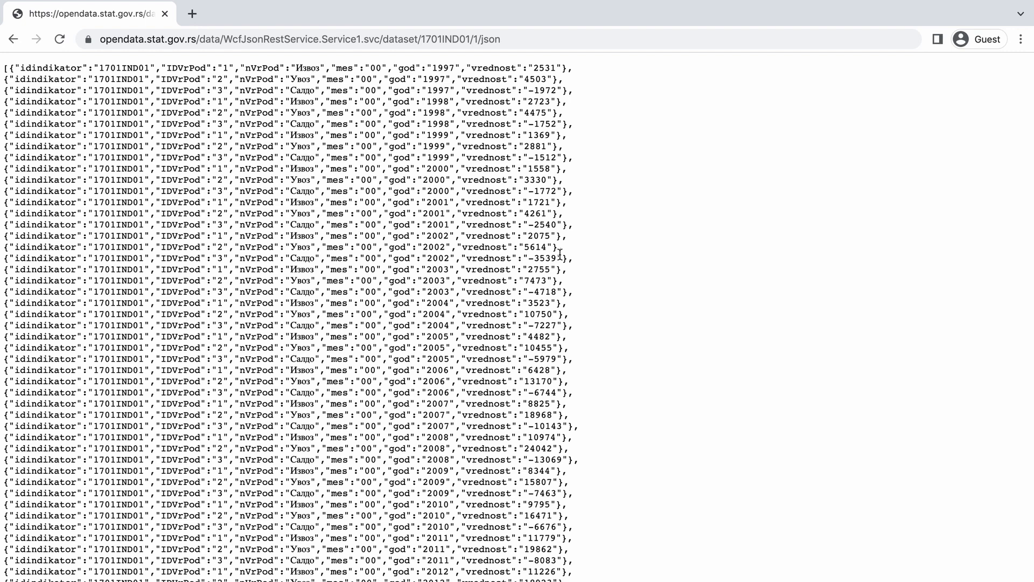
{"action": "scroll", "coordinate": [641, 326], "scroll_direction": "down", "scroll_amount": 5}
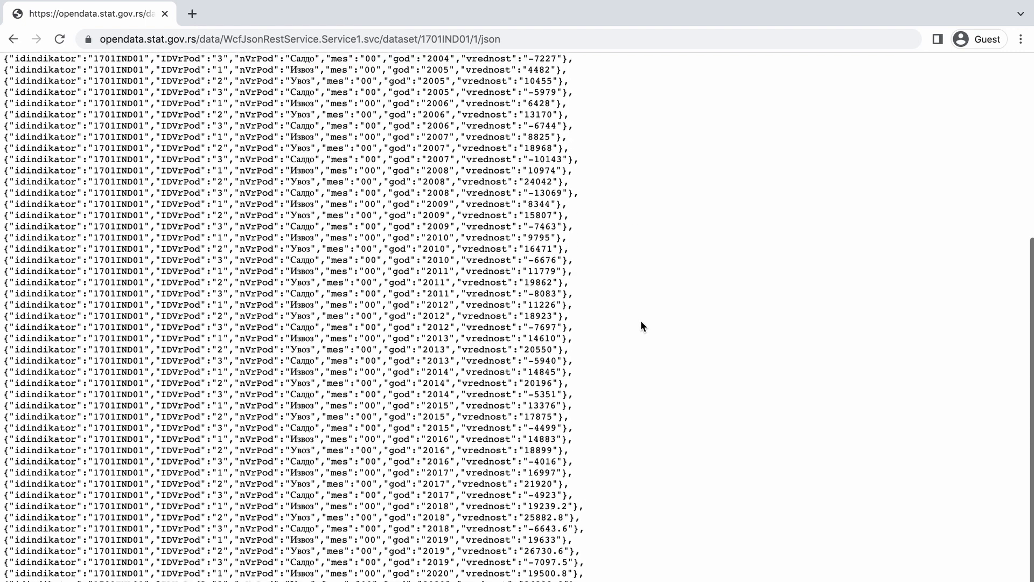
{"action": "scroll", "coordinate": [641, 324], "scroll_direction": "up", "scroll_amount": 4}
{"action": "scroll", "coordinate": [640, 321], "scroll_direction": "up", "scroll_amount": 2}
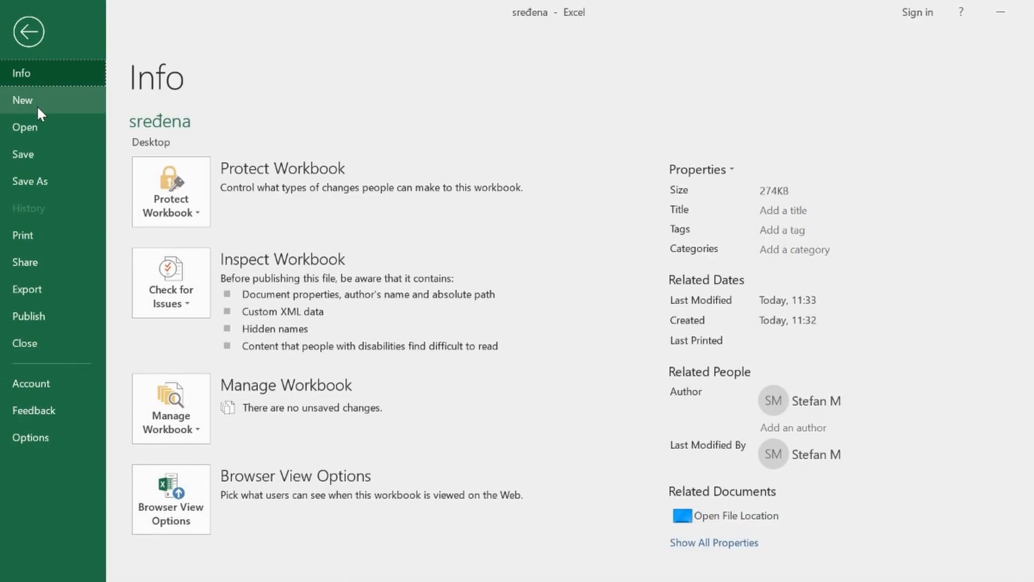
{"action": "left_click", "coordinate": [37, 104]}
{"action": "left_click", "coordinate": [231, 254]}
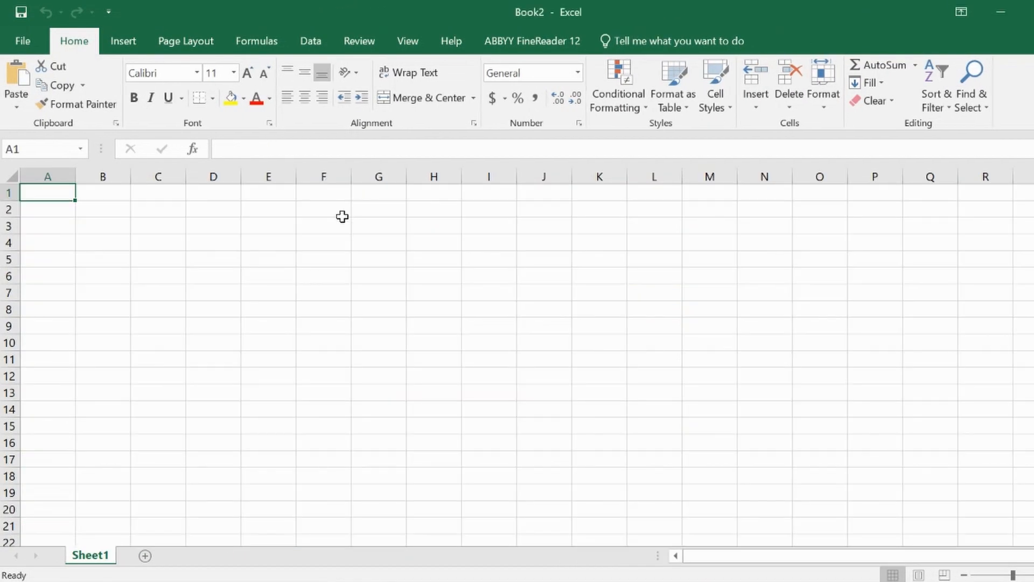
{"action": "left_click", "coordinate": [311, 43]}
{"action": "left_click", "coordinate": [74, 84]}
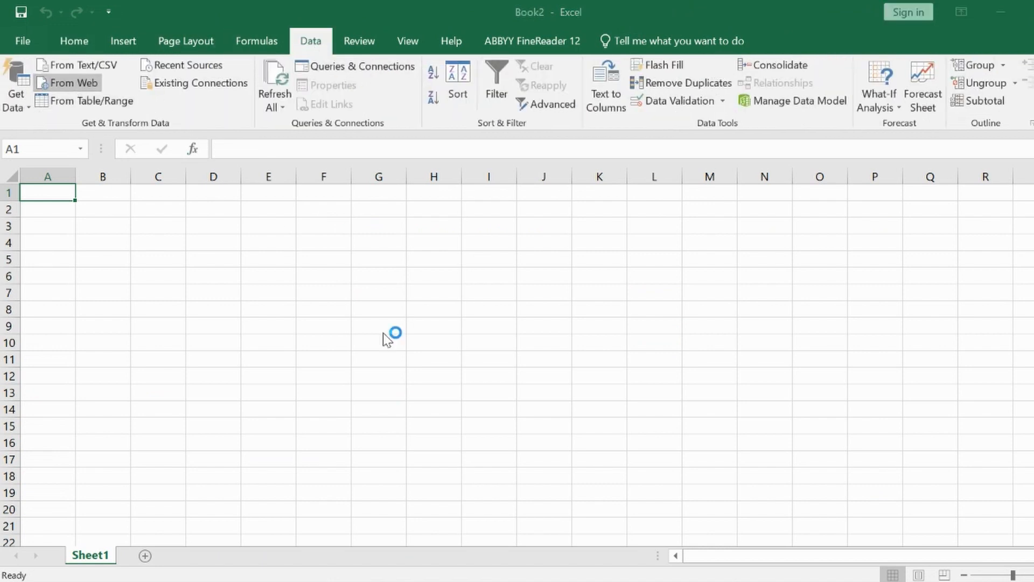
{"action": "right_click", "coordinate": [392, 299]}
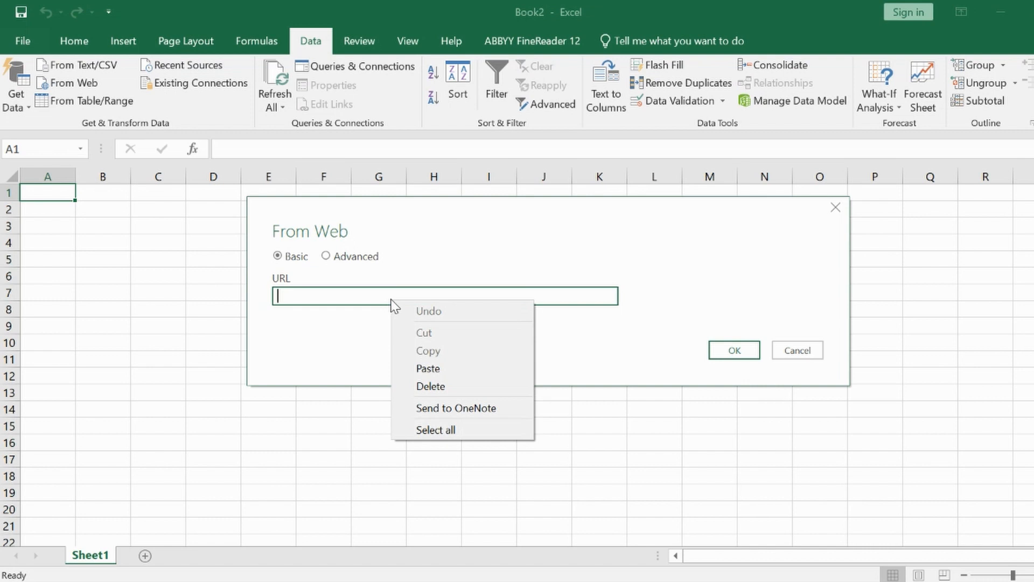
{"action": "left_click", "coordinate": [428, 368]}
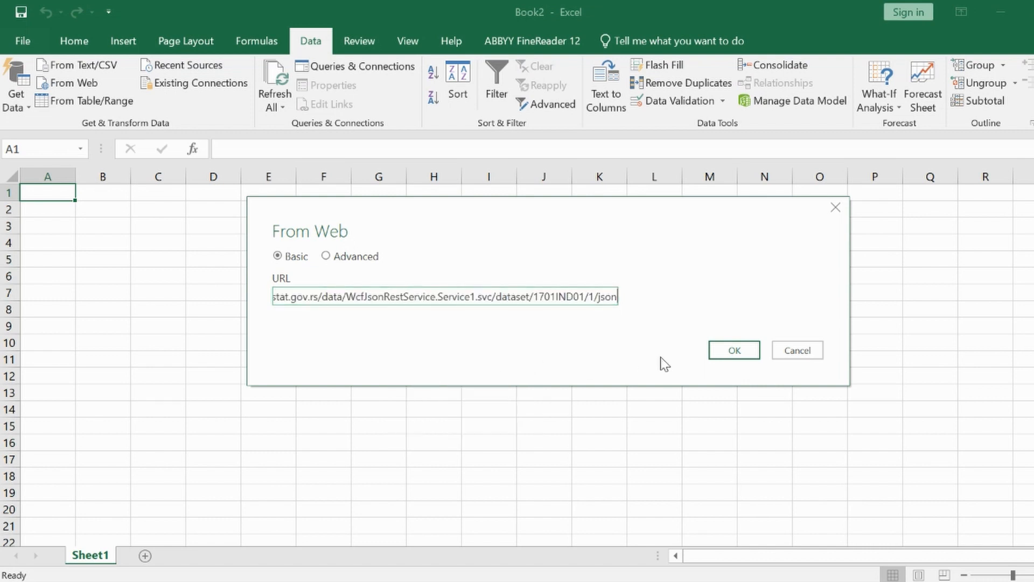
{"action": "left_click", "coordinate": [742, 353]}
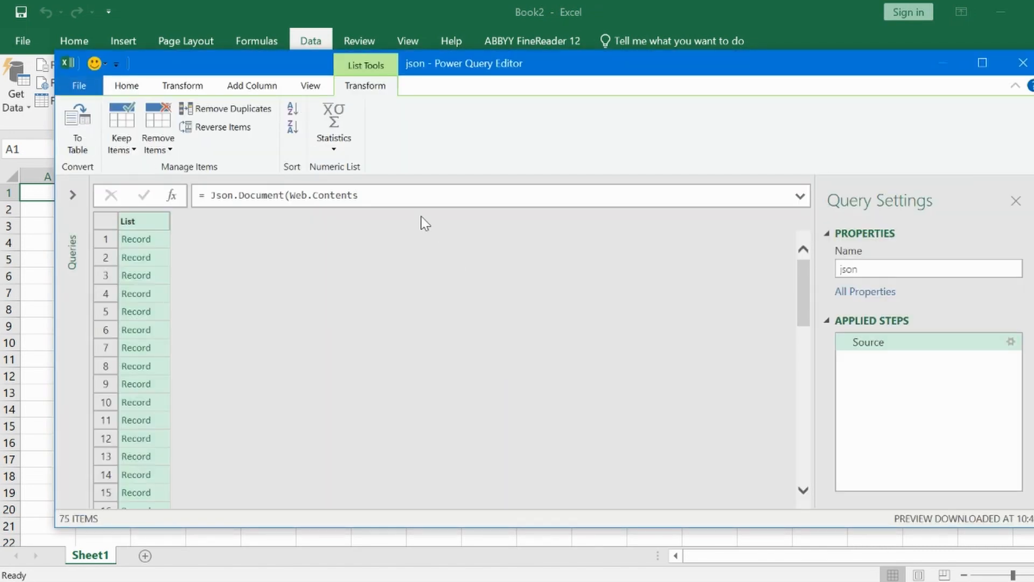
- Convert the JSON record list to a table without a delimiter and expand Column1 into all its fields, keeping the original name as prefix
{"action": "left_click", "coordinate": [76, 123]}
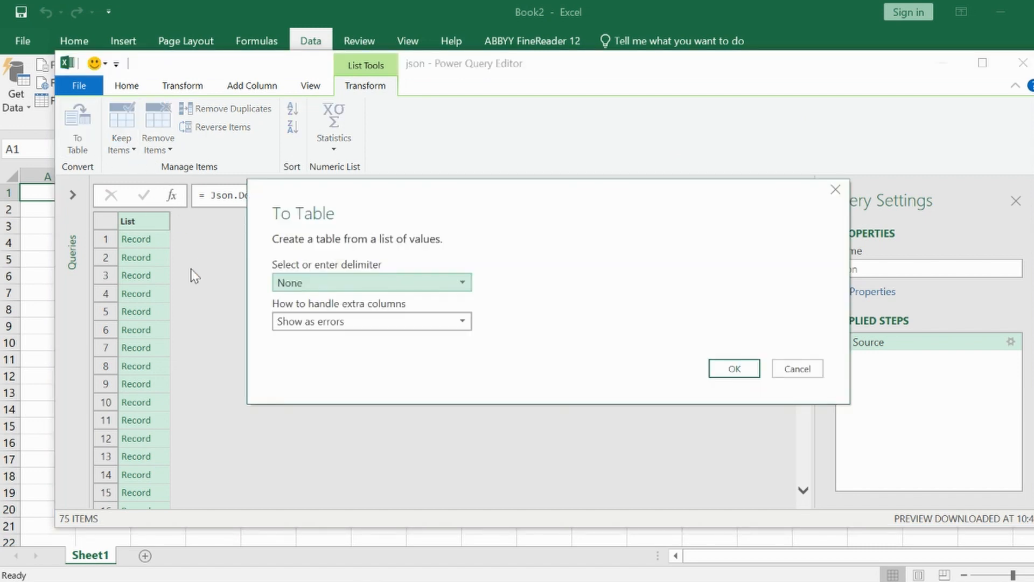
{"action": "left_click", "coordinate": [732, 369]}
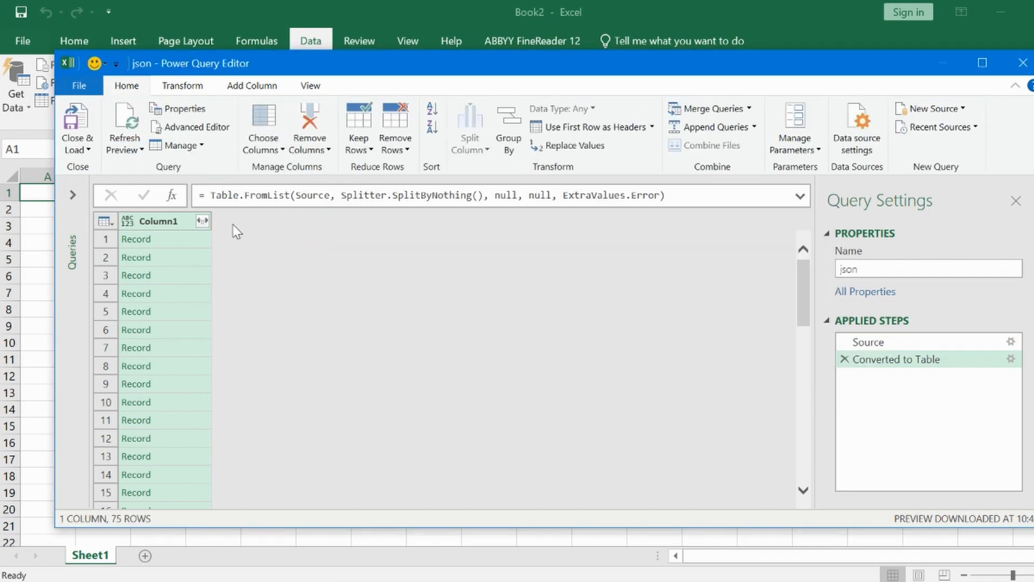
{"action": "left_click", "coordinate": [203, 222]}
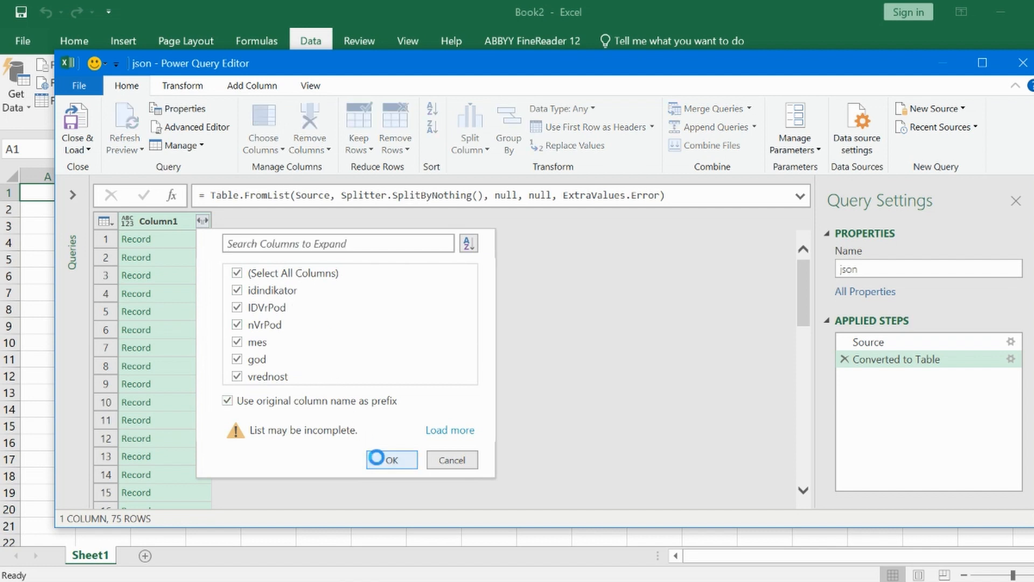
{"action": "left_click", "coordinate": [379, 461]}
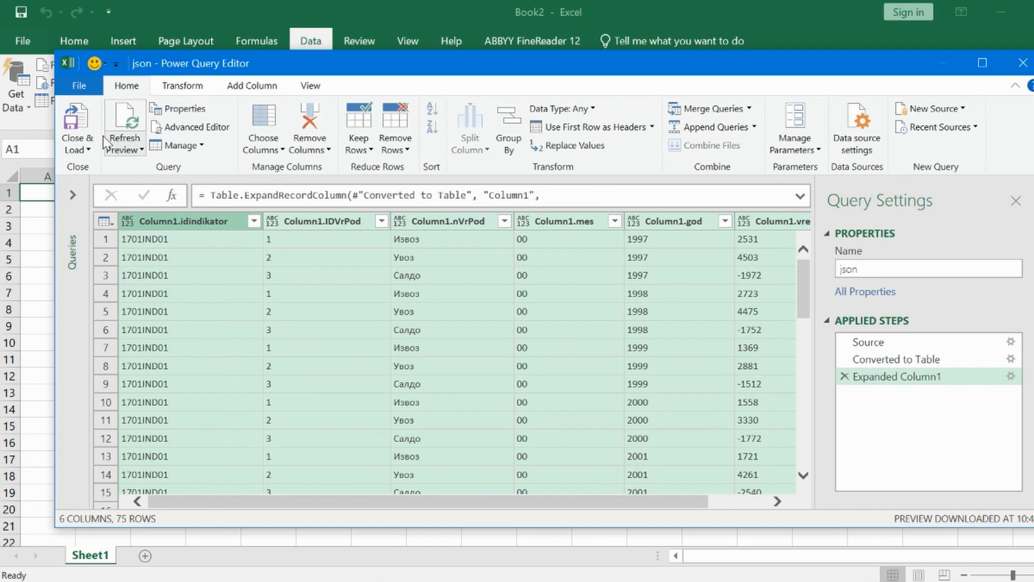
- Load the expanded query into the workbook as a table and check its first records in cells A2:F6
{"action": "left_click", "coordinate": [71, 122]}
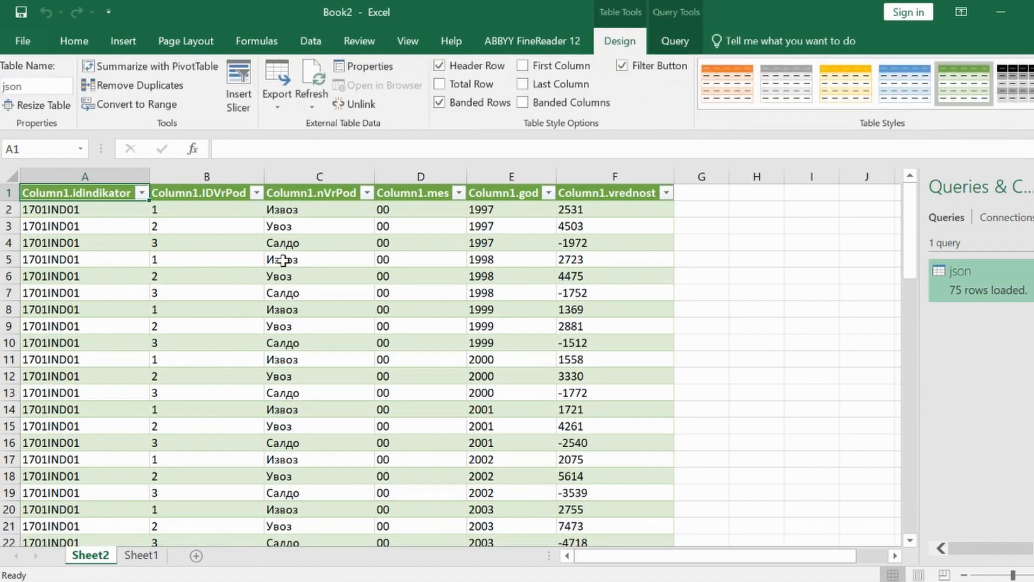
{"action": "left_click_drag", "start_coordinate": [23, 209], "coordinate": [226, 272]}
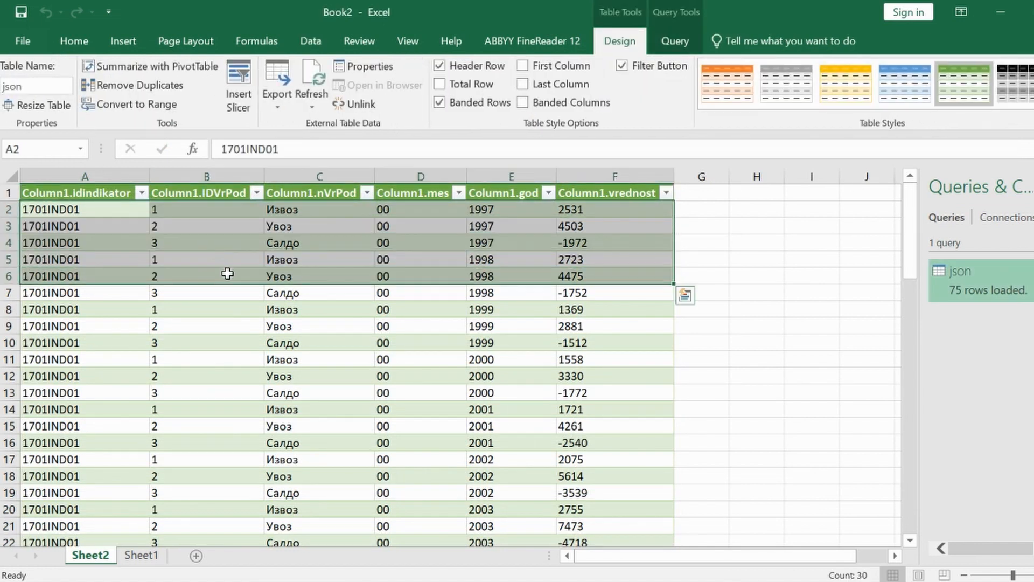
{"action": "left_click", "coordinate": [291, 261]}
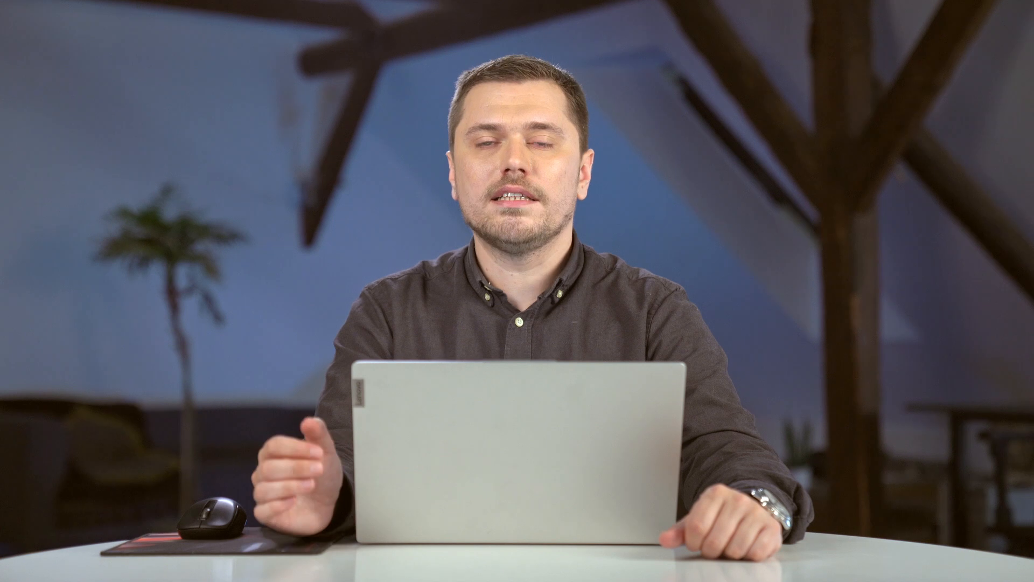